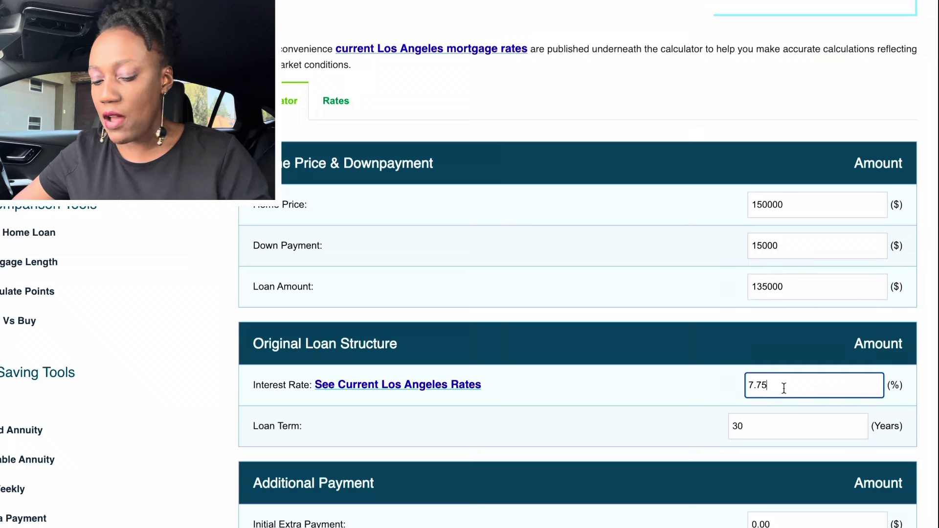
{"action": "left_click", "coordinate": [771, 425]}
{"action": "type", "text": "-1"}
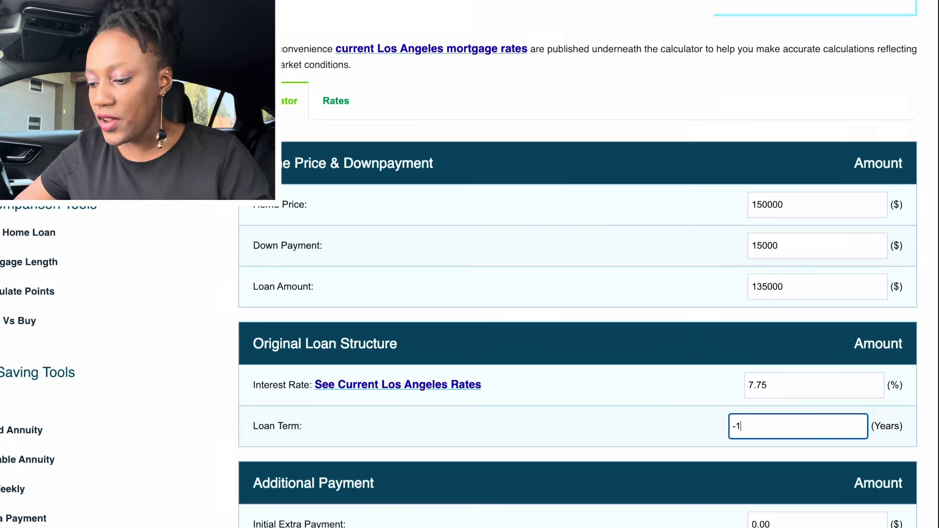
{"action": "key", "text": "Tab"}
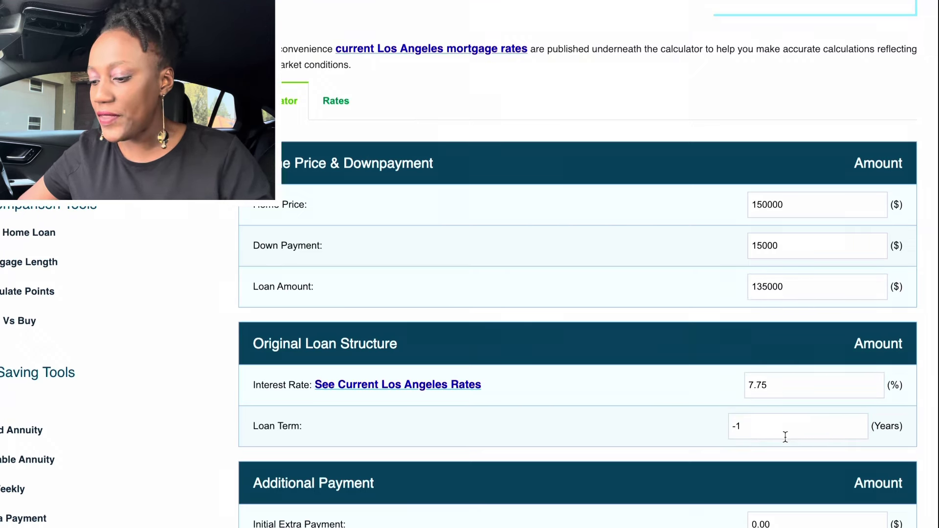
Step: Set the loan term to 30 years and calculate the effect of the additional monthly loan payment
{"action": "left_click_drag", "start_coordinate": [775, 437], "coordinate": [732, 427]}
{"action": "type", "text": "30"}
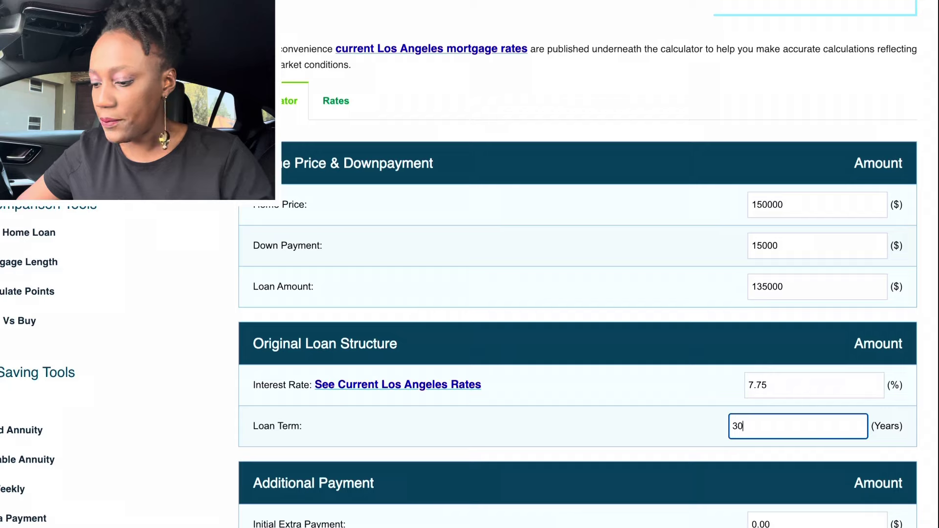
{"action": "key", "text": "Tab"}
{"action": "scroll", "coordinate": [577, 293], "scroll_direction": "down", "scroll_amount": 3}
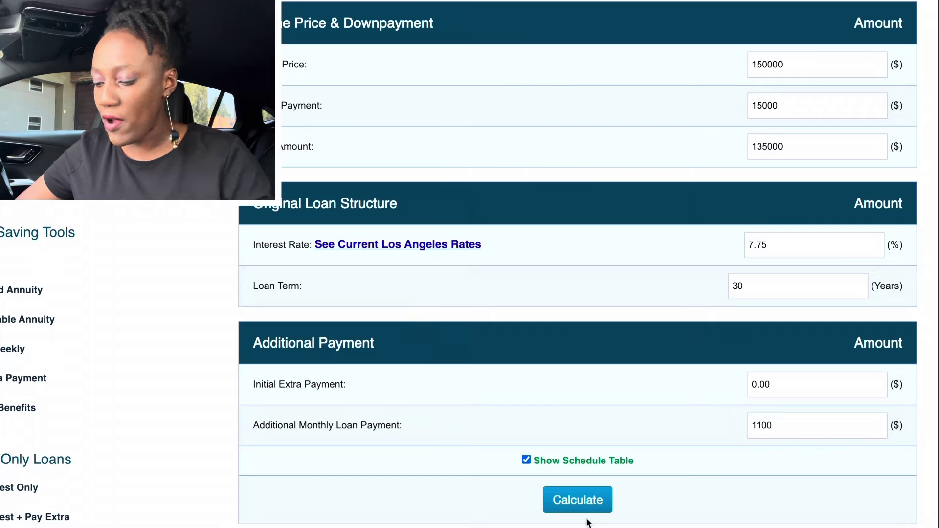
{"action": "scroll", "coordinate": [579, 507], "scroll_direction": "down", "scroll_amount": 1}
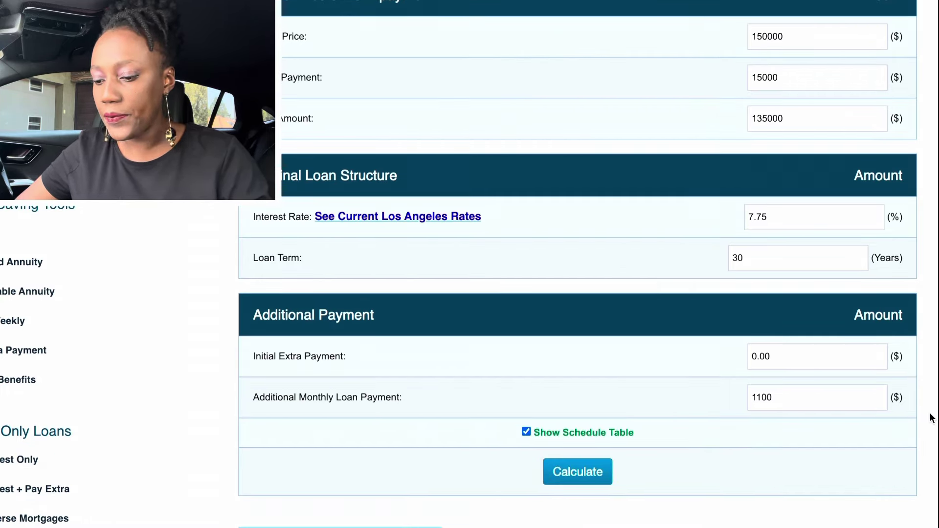
{"action": "scroll", "coordinate": [930, 418], "scroll_direction": "down", "scroll_amount": 4}
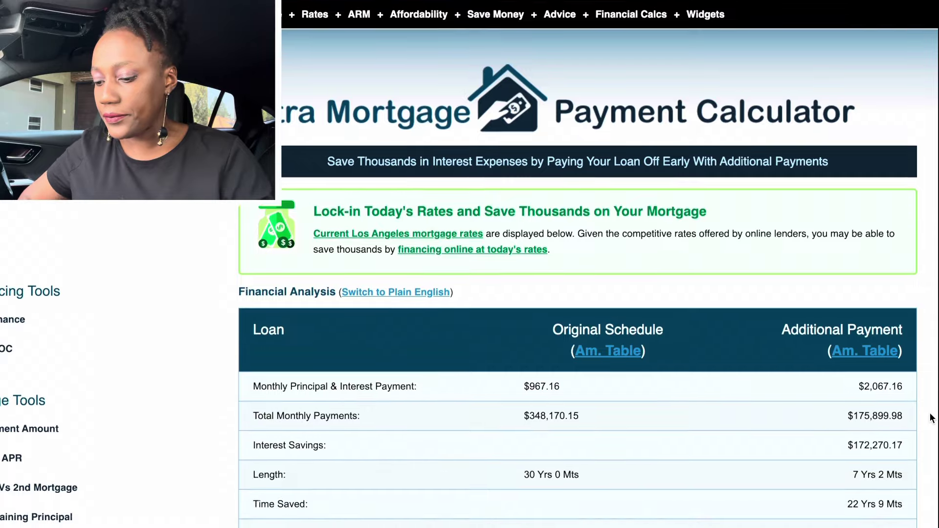
Step: Go to the original loan's amortization schedule and examine the interest, principal and balance of the first-year payments
{"action": "scroll", "coordinate": [544, 306], "scroll_direction": "up", "scroll_amount": 4}
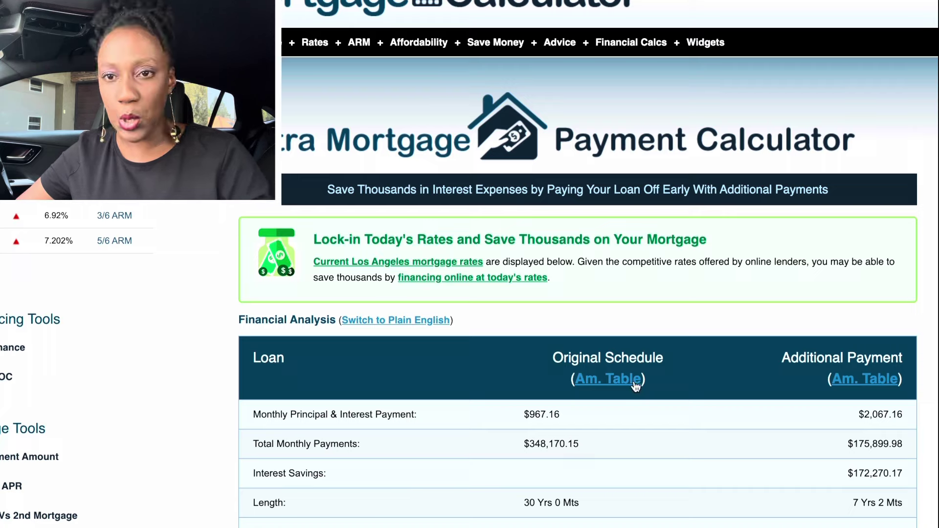
{"action": "left_click", "coordinate": [620, 386]}
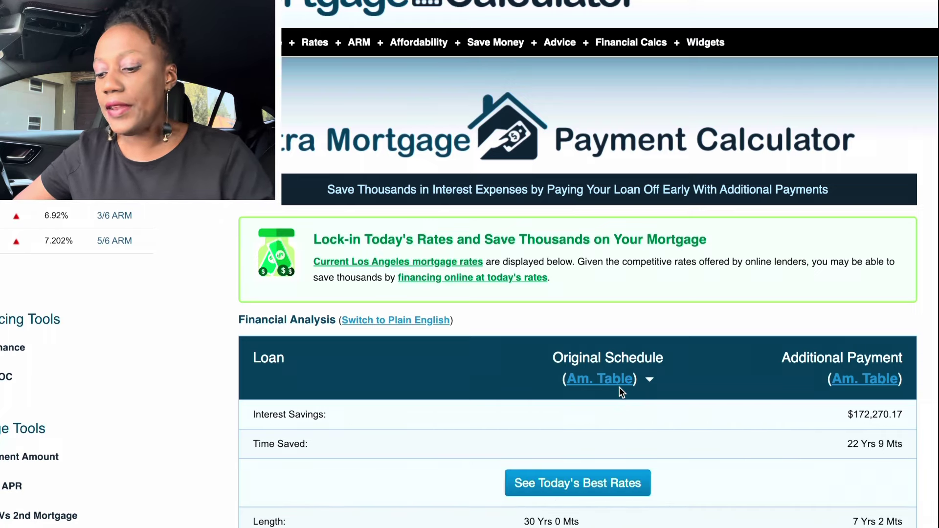
{"action": "scroll", "coordinate": [932, 336], "scroll_direction": "down", "scroll_amount": 3}
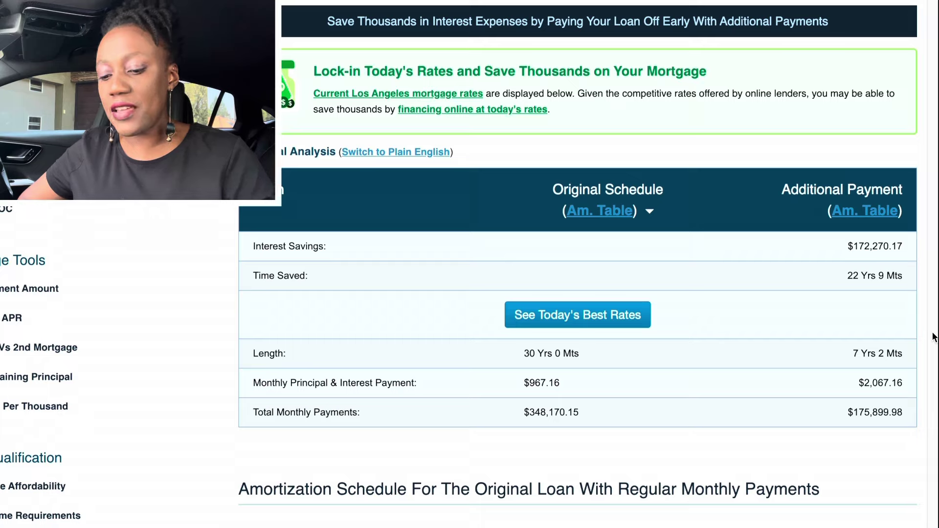
{"action": "scroll", "coordinate": [932, 336], "scroll_direction": "down", "scroll_amount": 4}
{"action": "scroll", "coordinate": [933, 336], "scroll_direction": "down", "scroll_amount": 2}
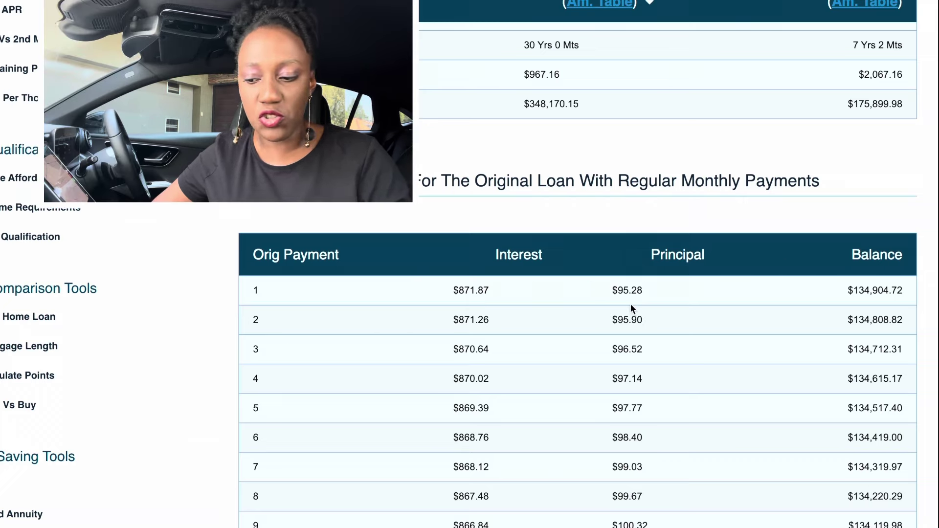
{"action": "scroll", "coordinate": [649, 298], "scroll_direction": "down", "scroll_amount": 1}
{"action": "scroll", "coordinate": [649, 298], "scroll_direction": "down", "scroll_amount": 4}
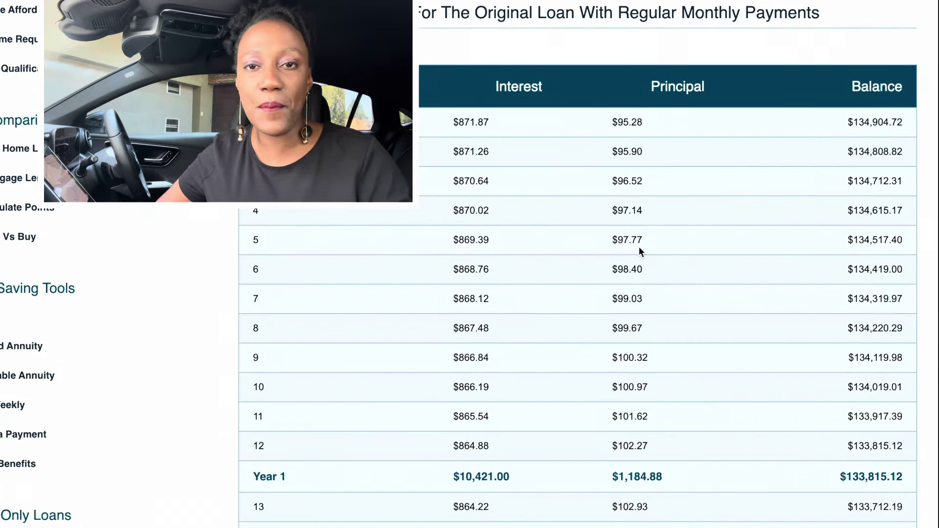
{"action": "mouse_move", "coordinate": [468, 509]}
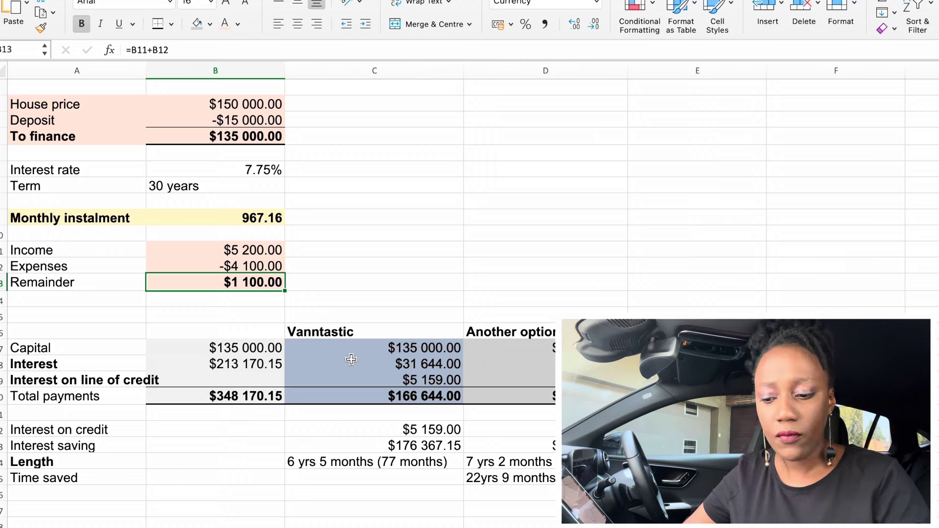
Step: In the Excel sheet, examine the Vanntastic option's capital, interest, interest on line of credit and total payments
{"action": "left_click", "coordinate": [385, 347]}
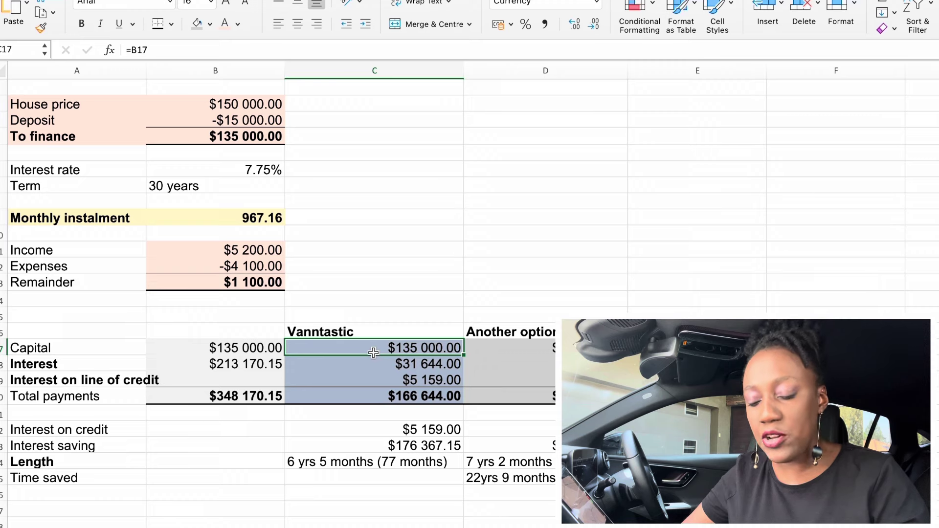
{"action": "key", "text": "Return"}
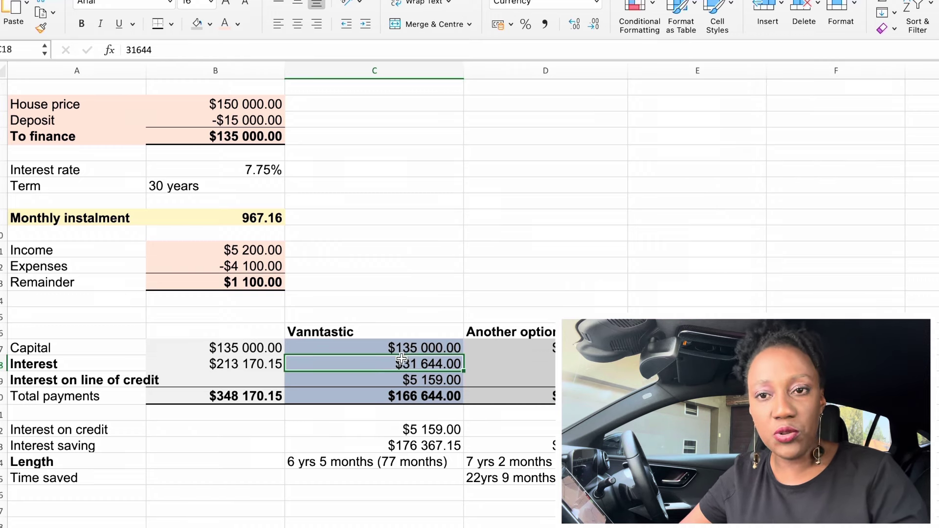
{"action": "left_click", "coordinate": [374, 382]}
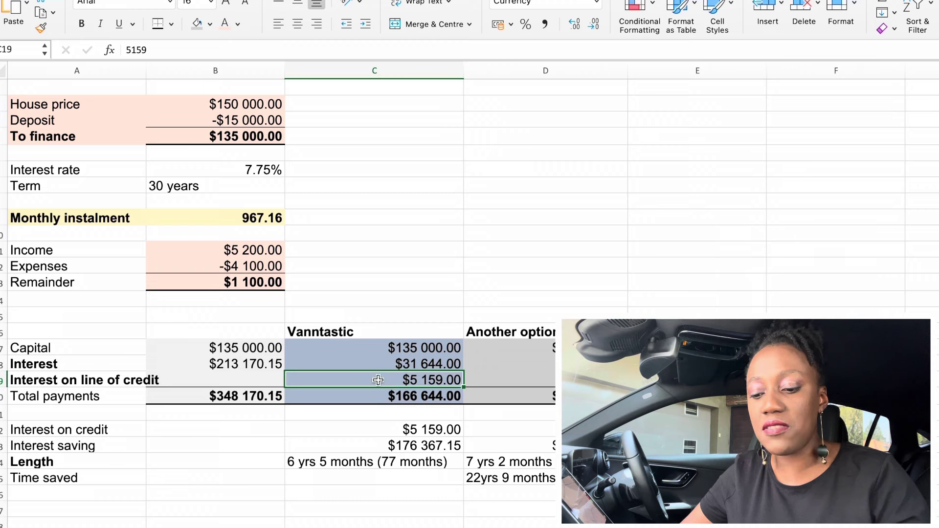
{"action": "left_click", "coordinate": [374, 395]}
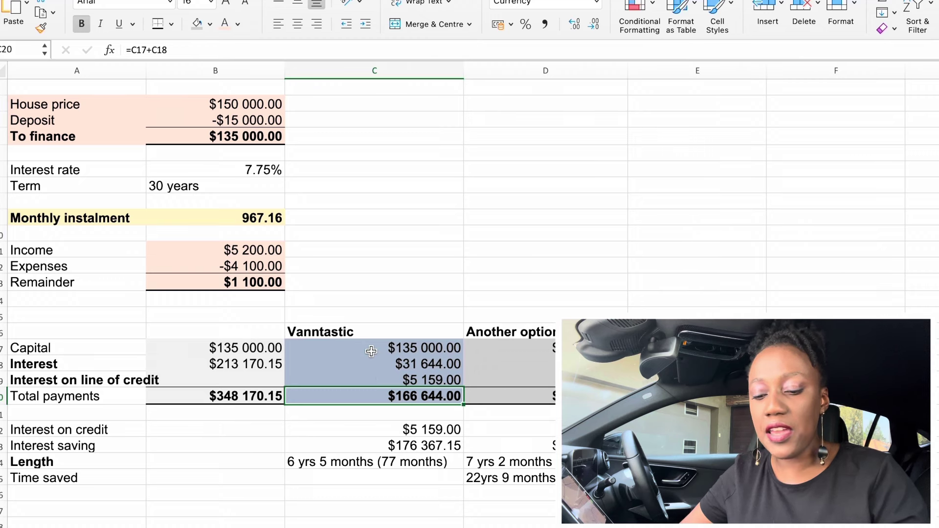
{"action": "left_click_drag", "start_coordinate": [370, 348], "coordinate": [370, 364]}
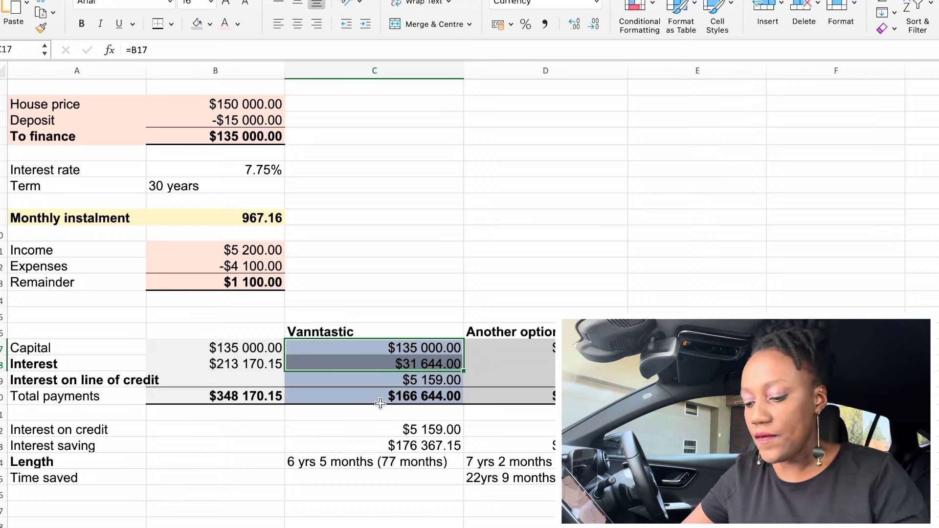
Step: Inspect the Vanntastic option's interest on credit and the cells referenced by its interest saving formula
{"action": "left_click", "coordinate": [383, 429]}
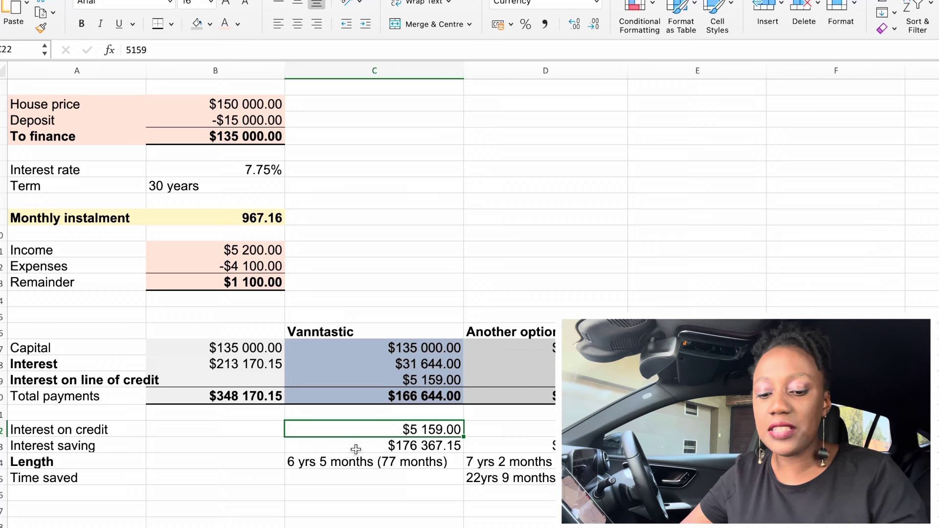
{"action": "left_click", "coordinate": [356, 449]}
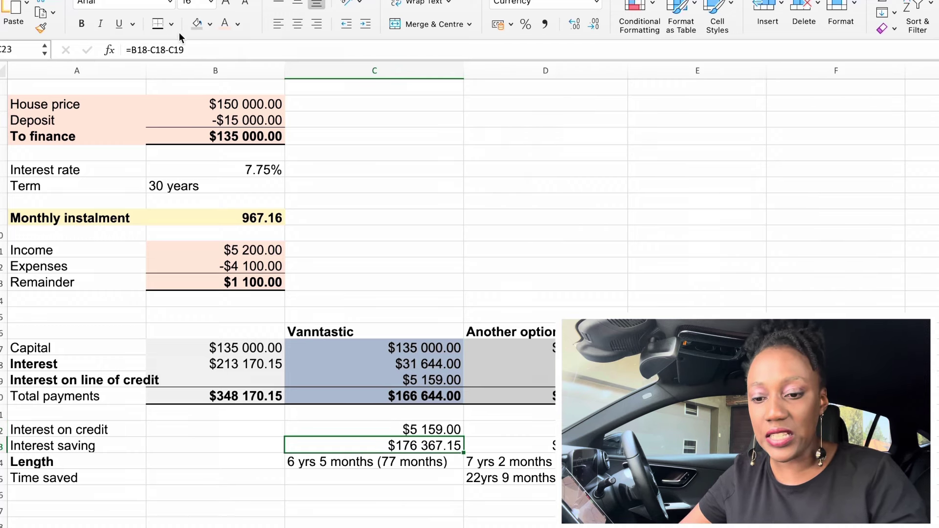
{"action": "left_click", "coordinate": [149, 50]}
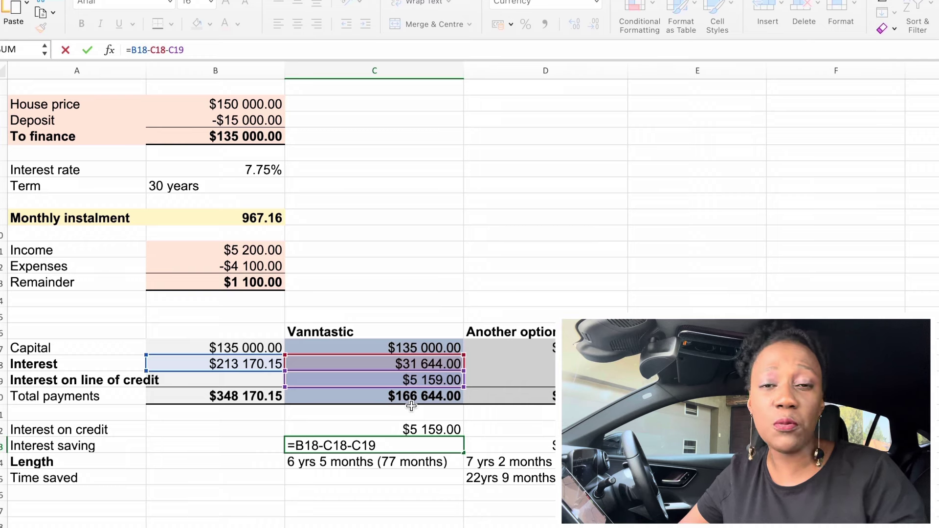
{"action": "key", "text": "Return"}
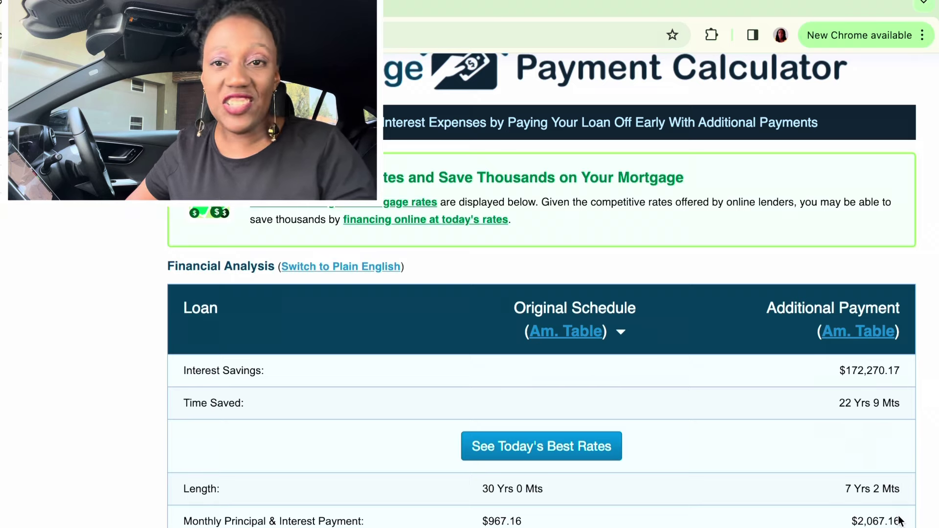
Step: Consult the calculator's additional payment schedule, and in Excel compare the capital and interest under Another option with the original loan's interest
{"action": "left_click", "coordinate": [845, 334]}
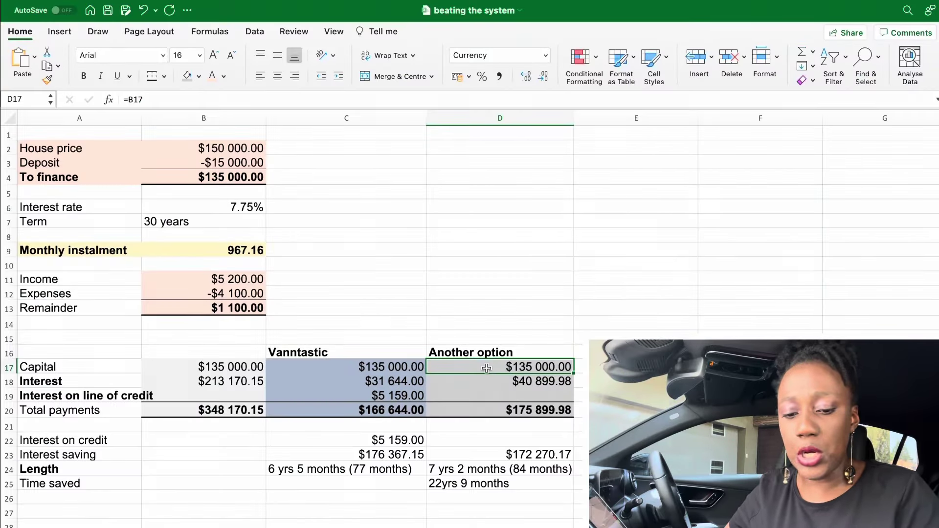
{"action": "key", "text": "Down"}
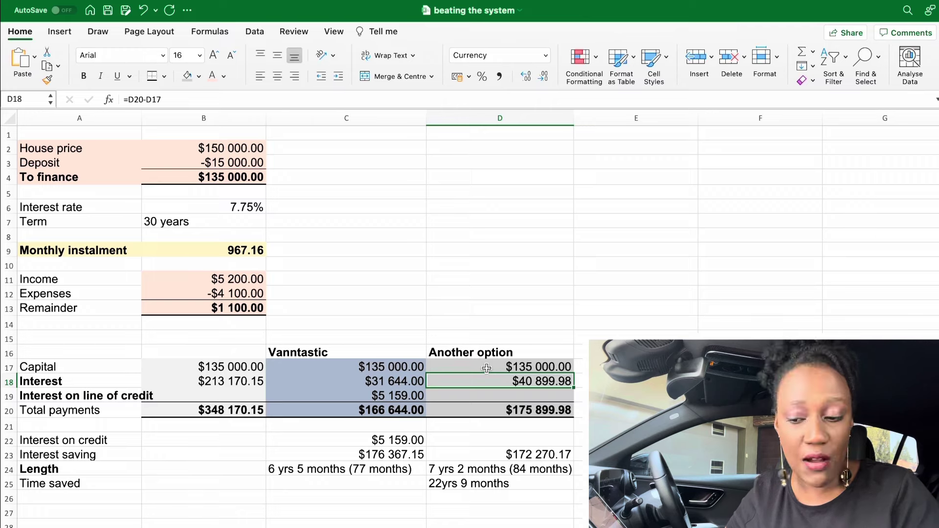
{"action": "key", "text": "Left"}
{"action": "key", "text": "Left"}
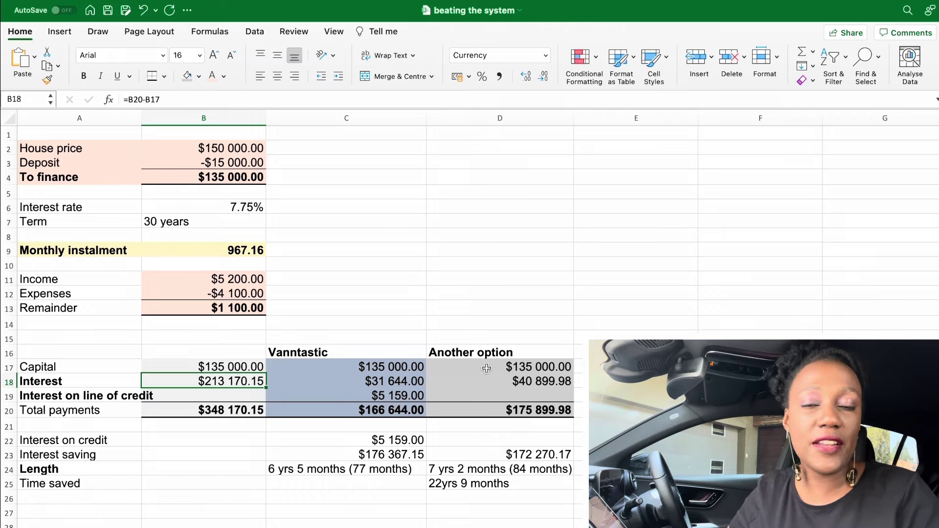
Step: Examine the interest saving, length and time saved under Another option, together with the remainder of income after expenses
{"action": "key", "text": "Down"}
{"action": "key", "text": "Down"}
{"action": "key", "text": "Down"}
{"action": "key", "text": "Down"}
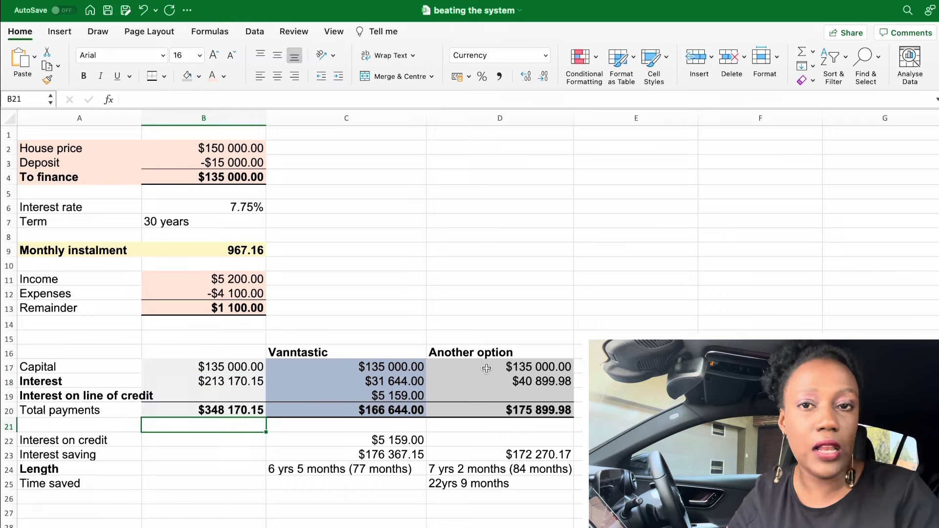
{"action": "key", "text": "Down"}
{"action": "key", "text": "Right"}
{"action": "key", "text": "Right"}
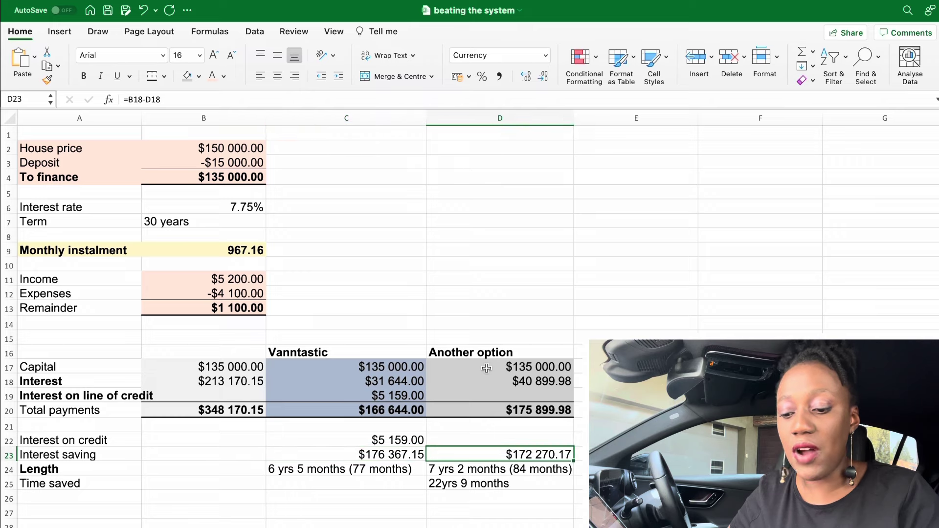
{"action": "key", "text": "Down"}
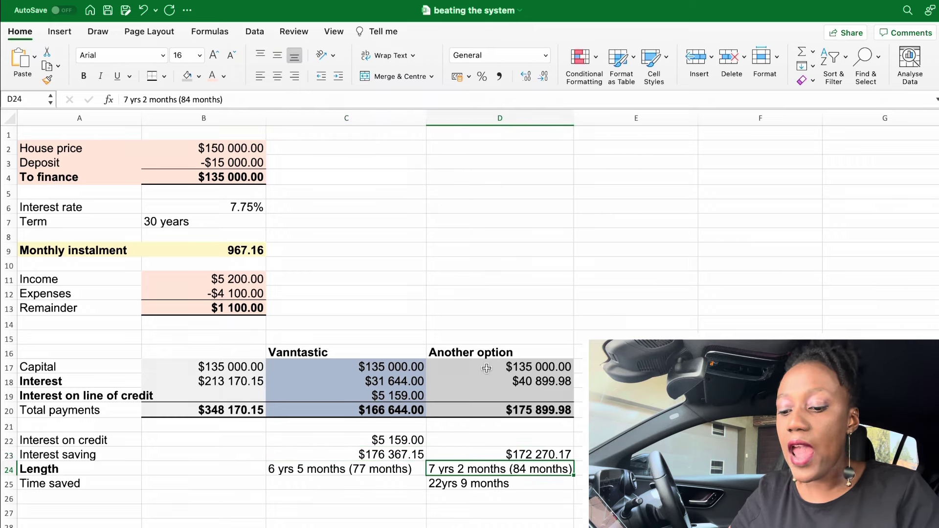
{"action": "key", "text": "Down"}
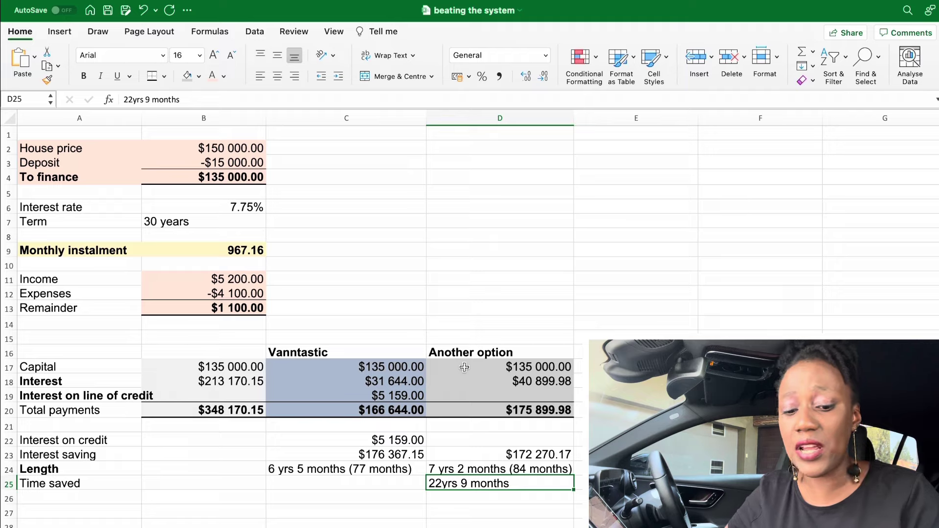
{"action": "left_click", "coordinate": [222, 307]}
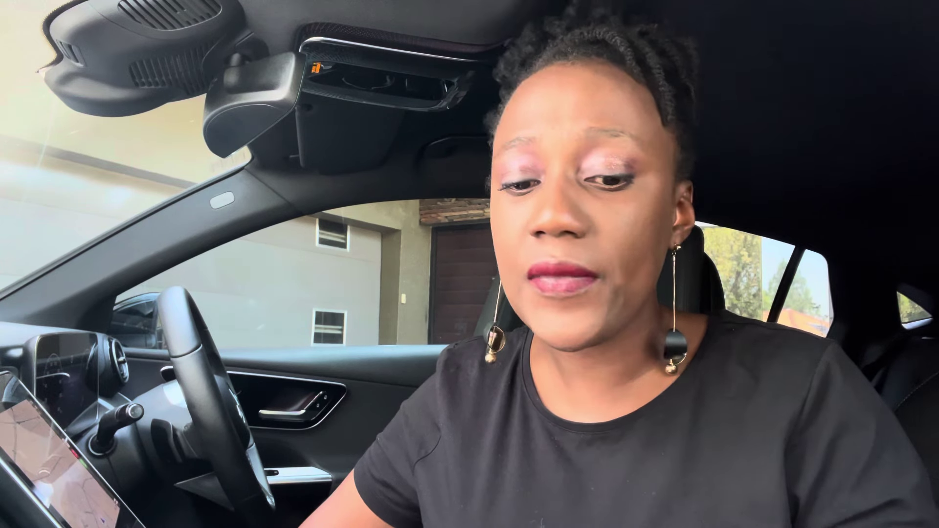